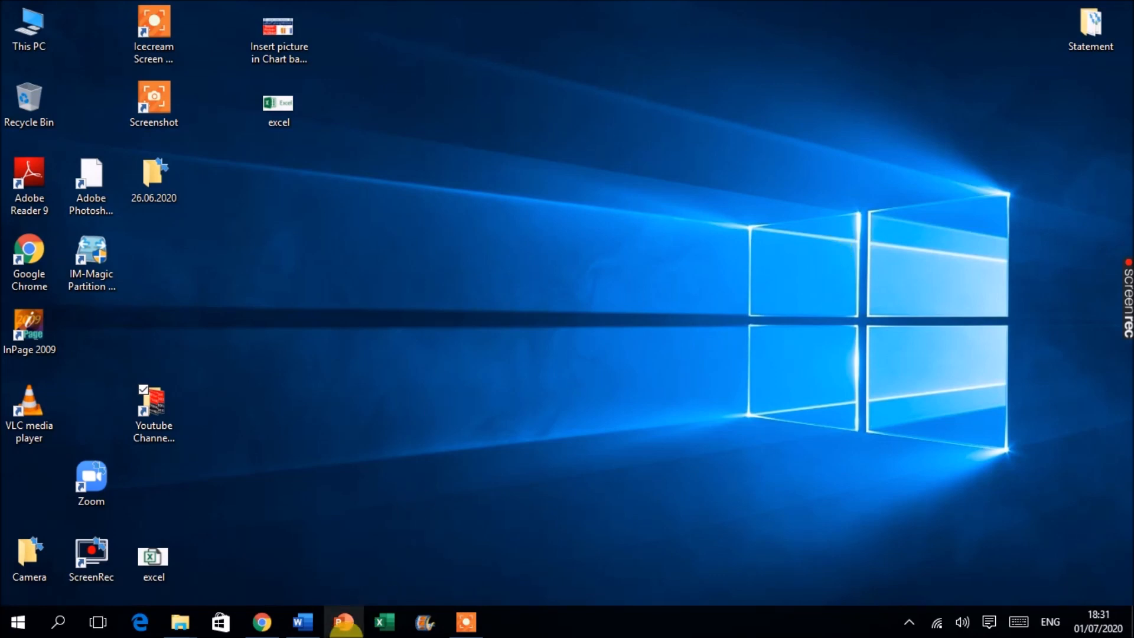
click(298, 621)
scroll(448, 372, up, 5)
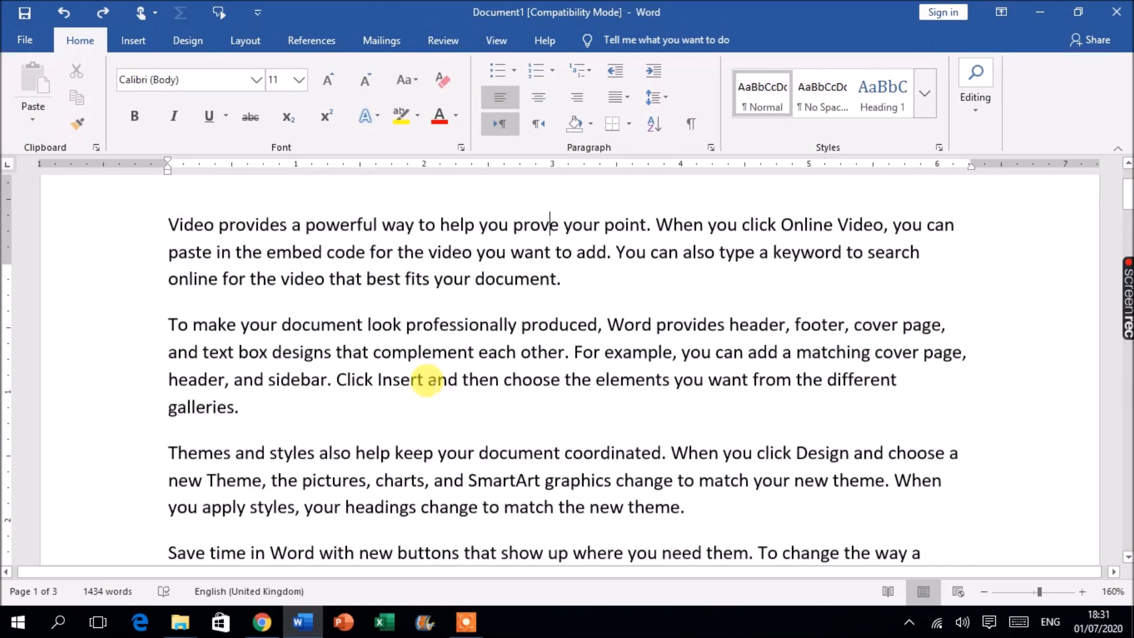
click(1043, 13)
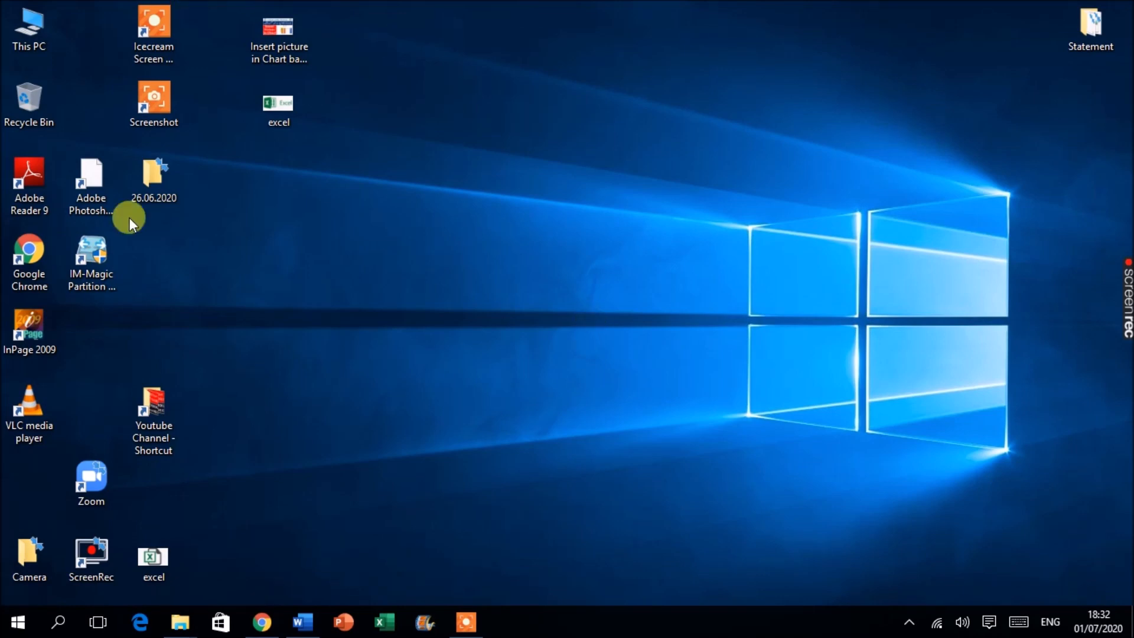
Switch to the open Word document and delete all of its text
click(301, 621)
scroll(455, 304, down, 2)
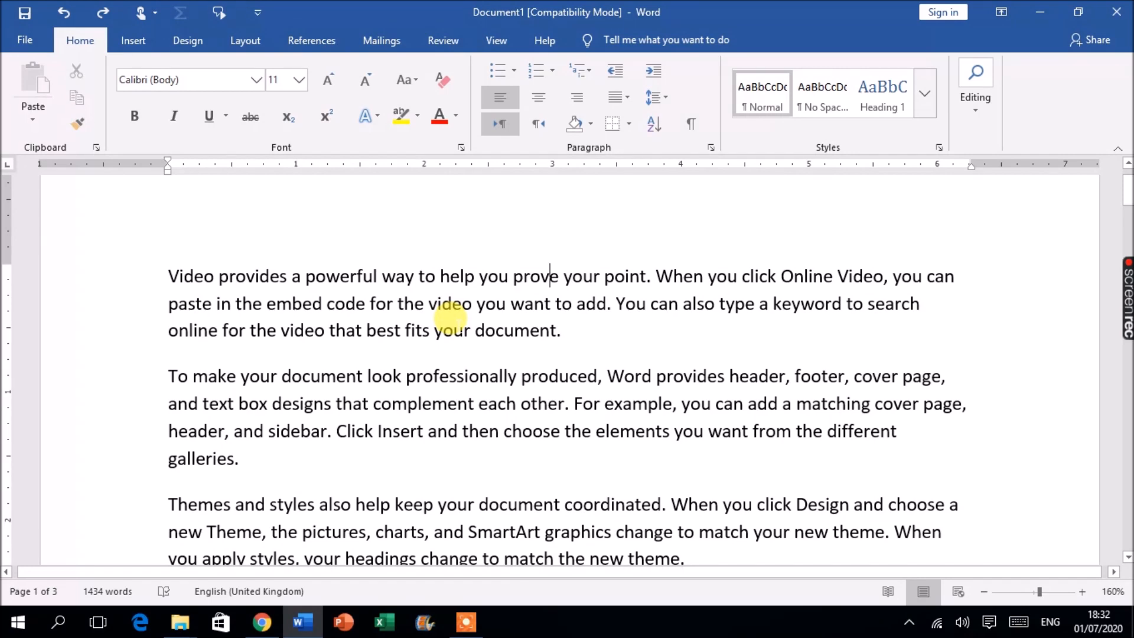
drag(155, 272, 458, 441)
scroll(435, 388, up, 5)
scroll(434, 388, up, 1)
key(ctrl+a)
key(Delete)
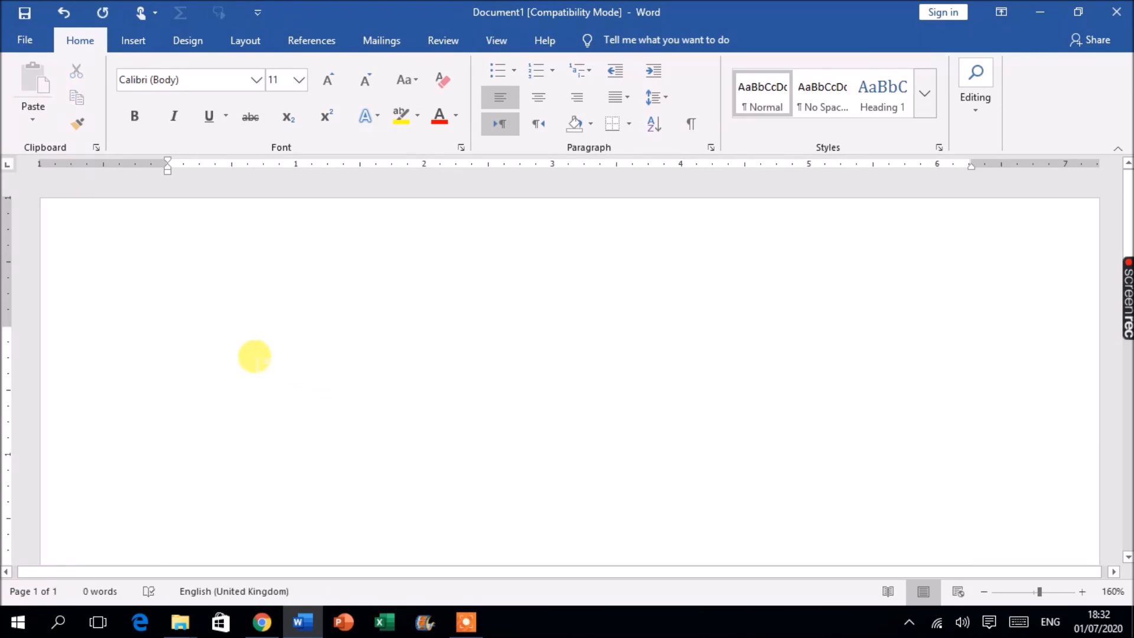
Write the expression 3+7+8 on the first line of the blank document
text(3=)
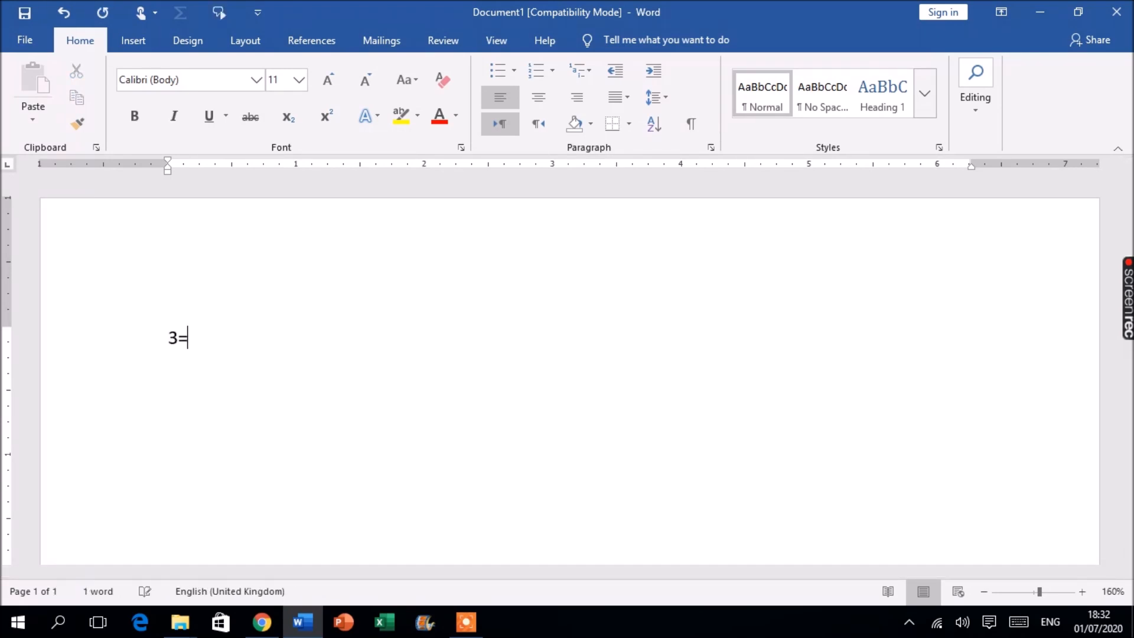
text(4)
key(BackSpace)
text(6-7)
key(BackSpace)
key(BackSpace)
key(BackSpace)
key(BackSpace)
text(=)
key(BackSpace)
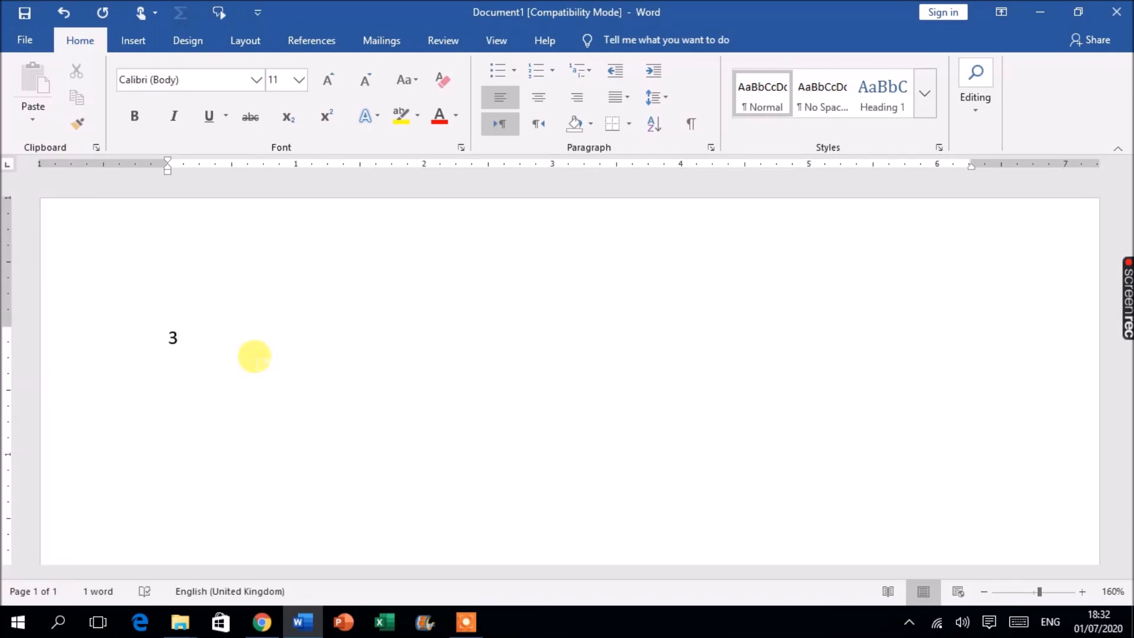
text(+7+=)
key(BackSpace)
text(8)
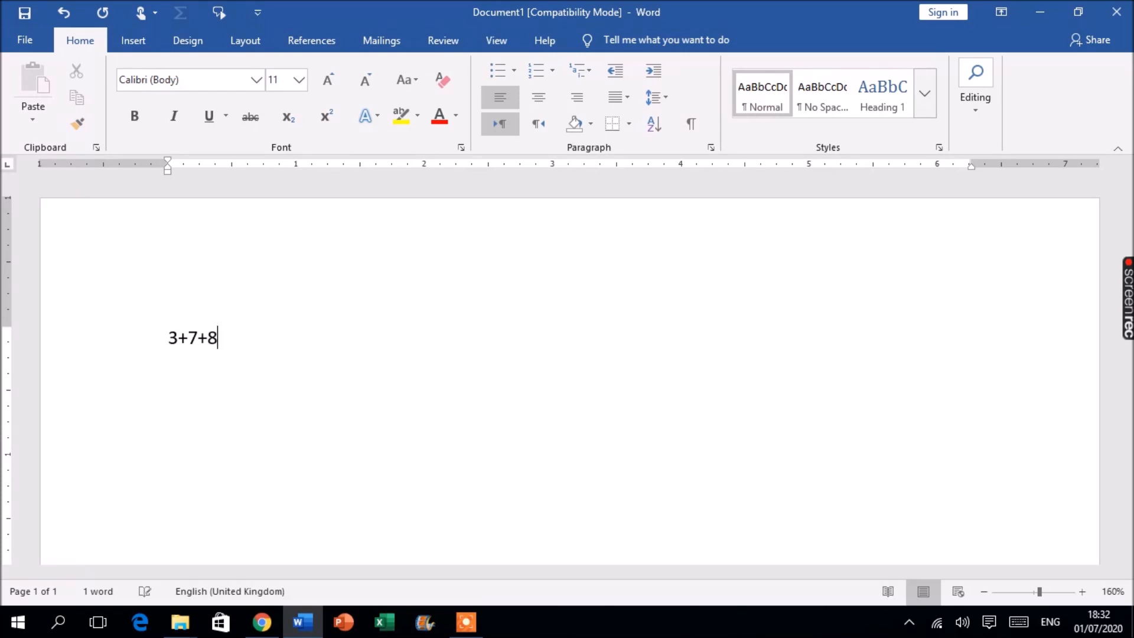
text(_)
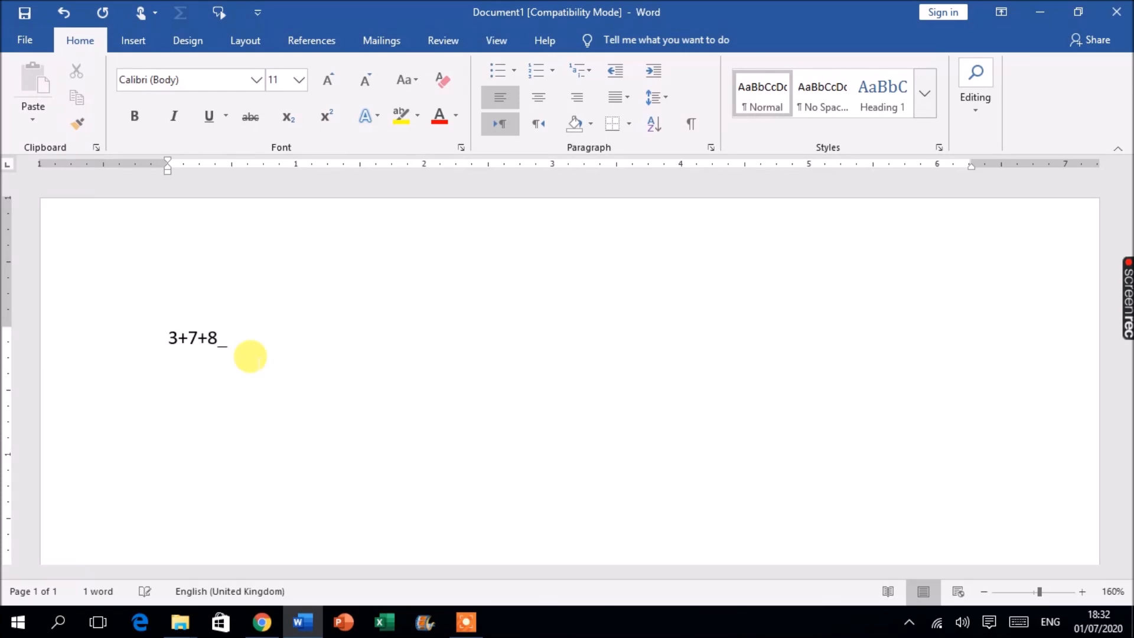
text(3)
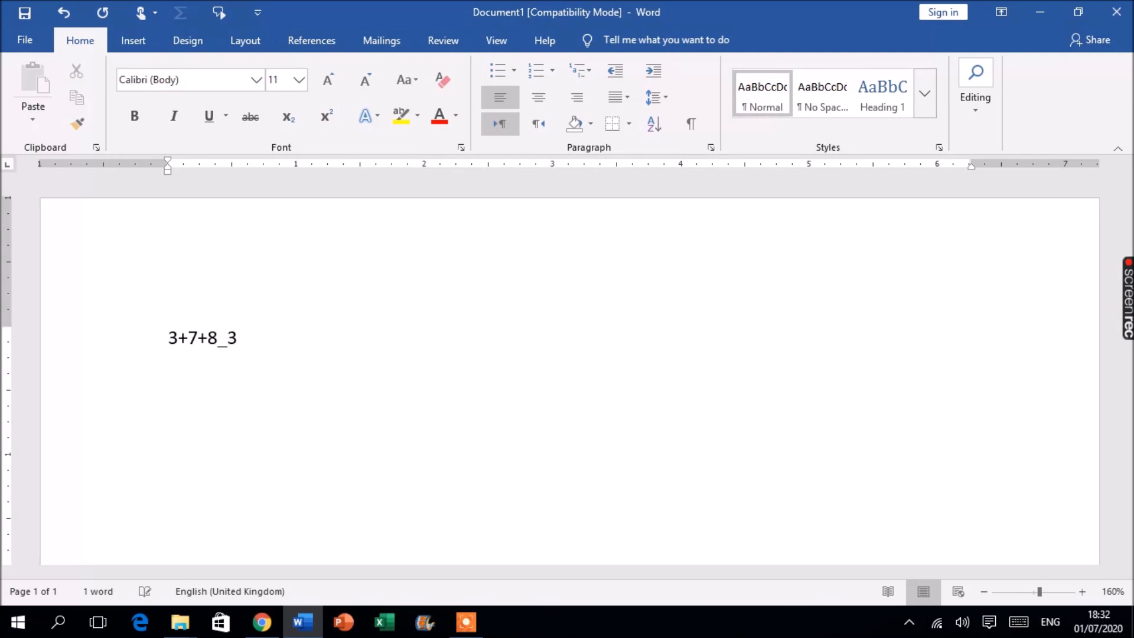
Extend the expression with a subtraction of 3 so that it reads 3+7+8-3
key(BackSpace)
key(BackSpace)
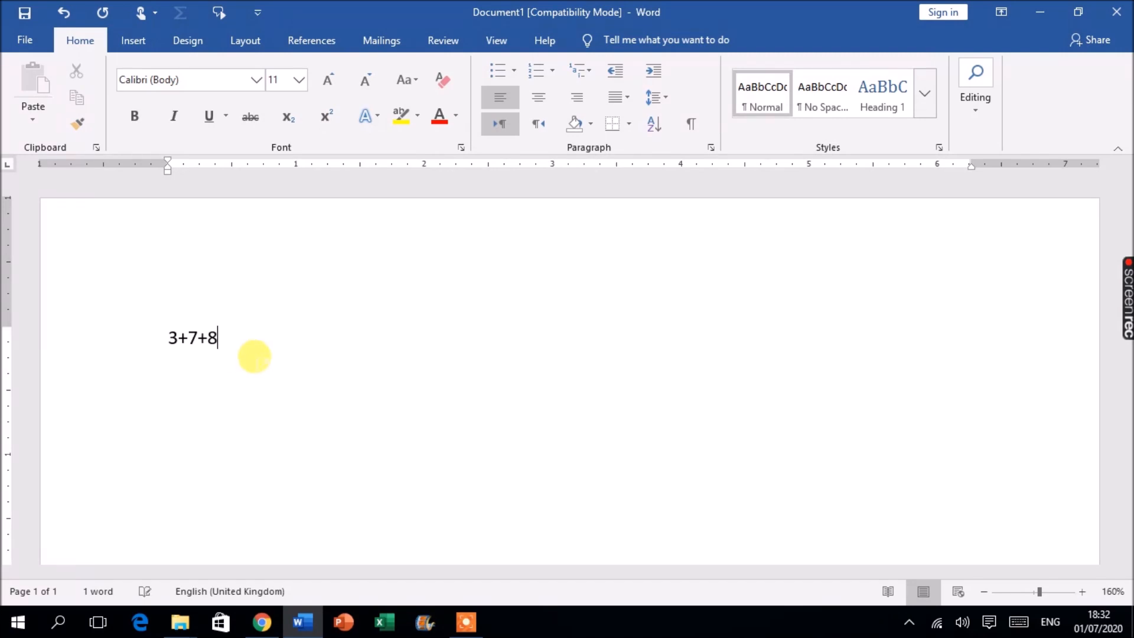
text(-)
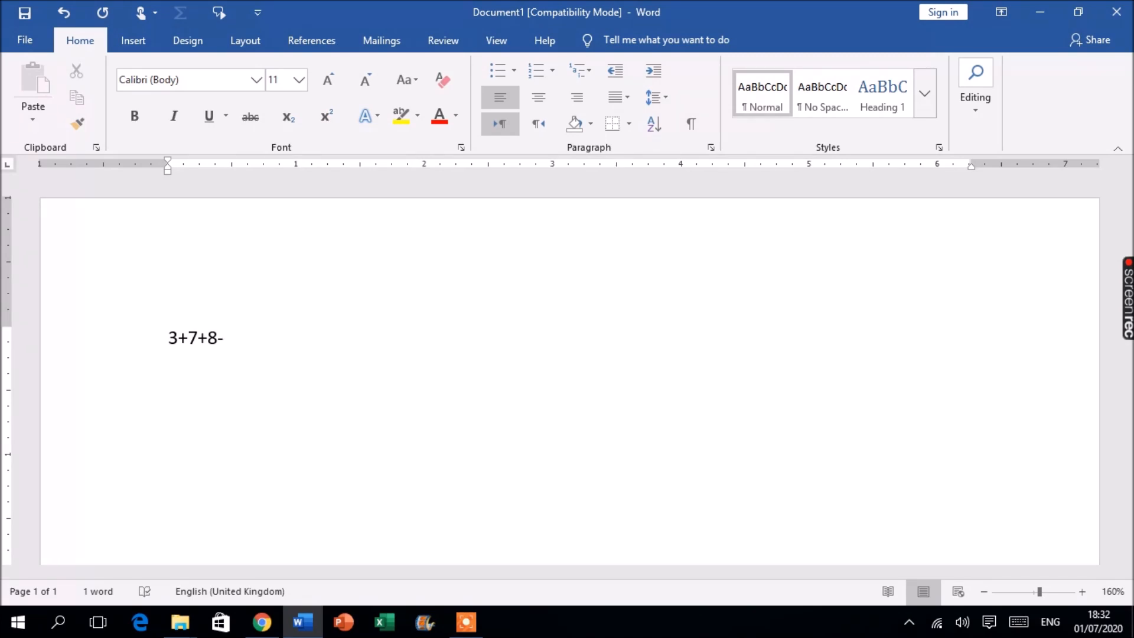
text(3)
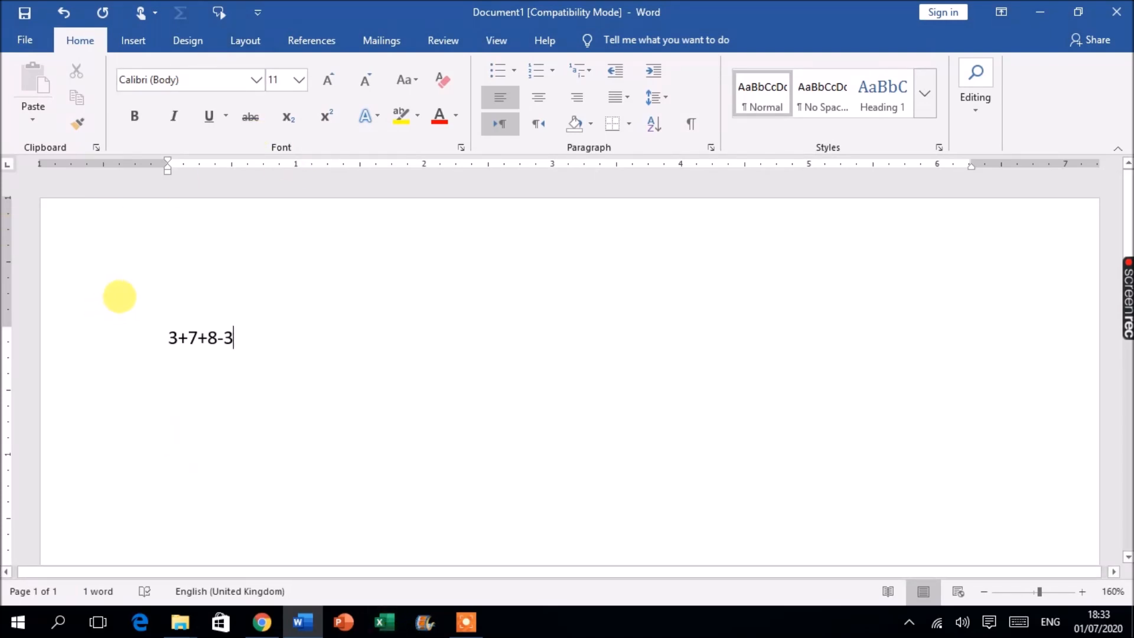
Open the Quick Access Toolbar customization options and list All Commands as the command source
click(257, 14)
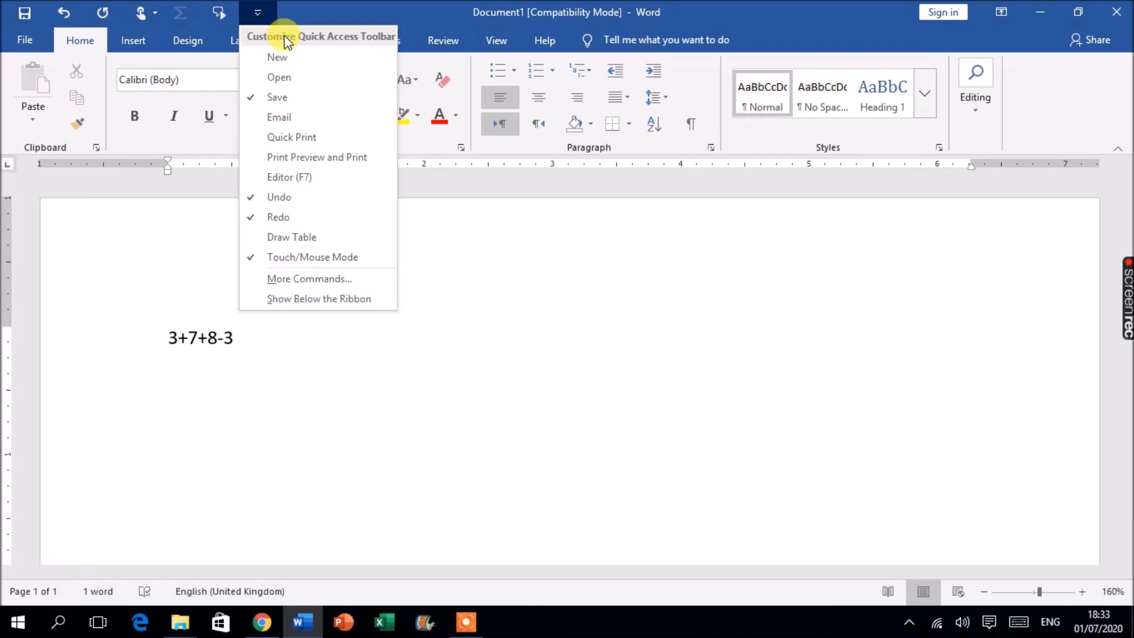
click(339, 9)
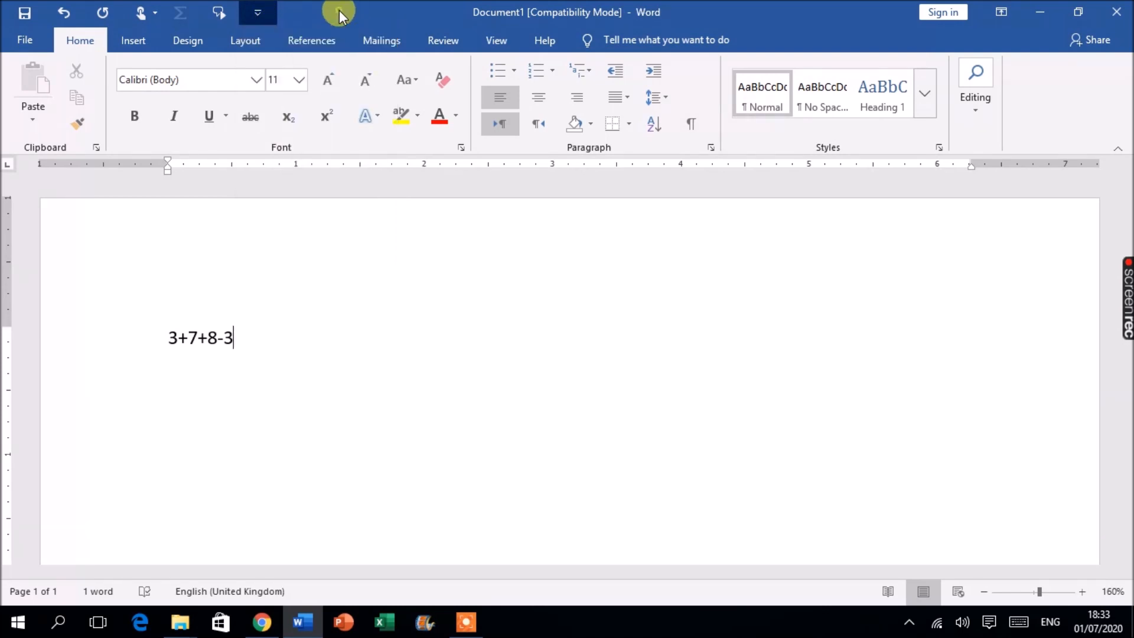
click(252, 15)
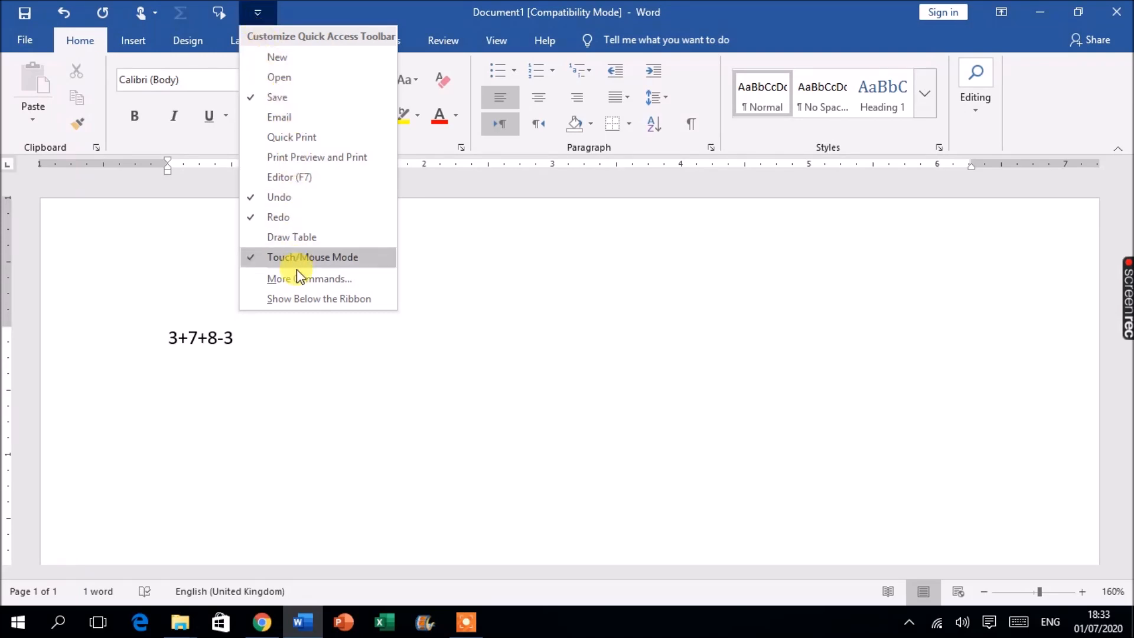
click(273, 279)
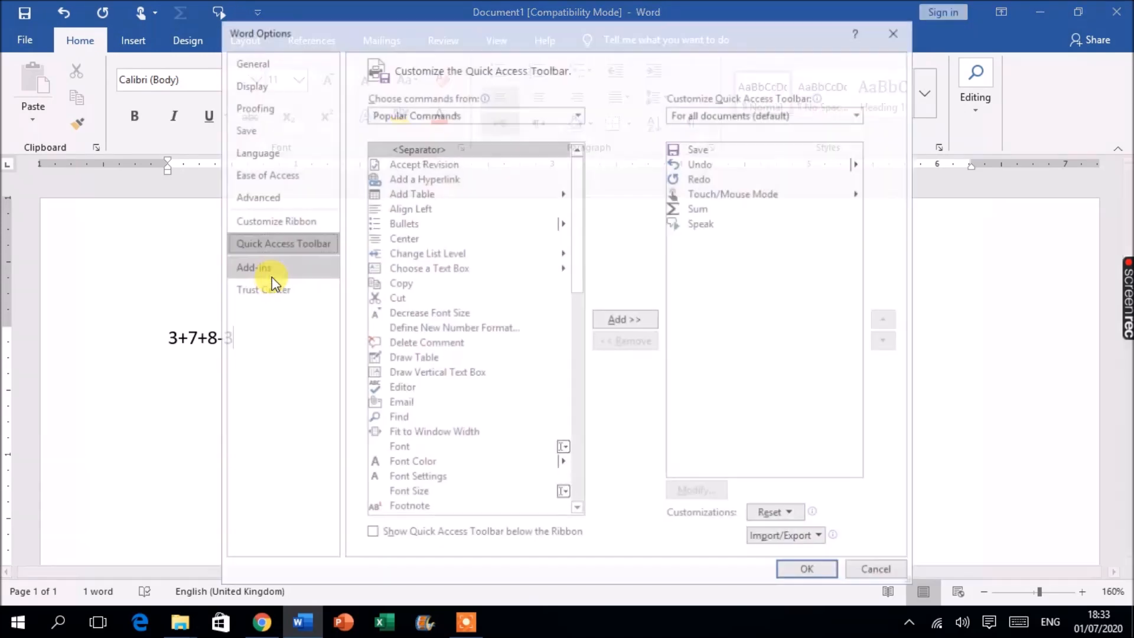
click(484, 116)
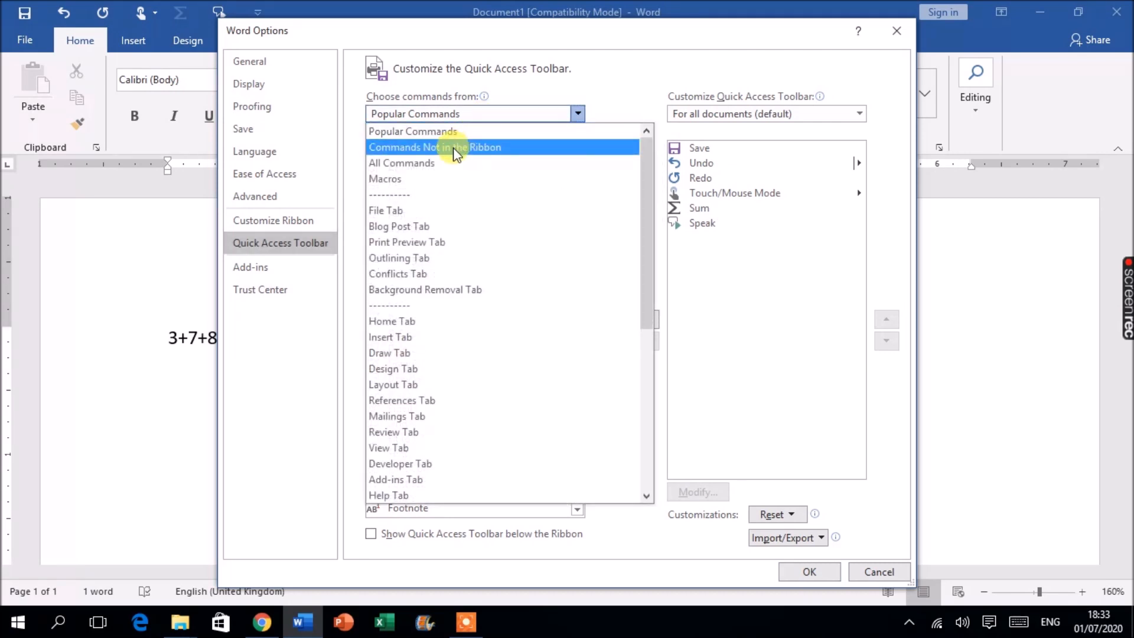
click(417, 163)
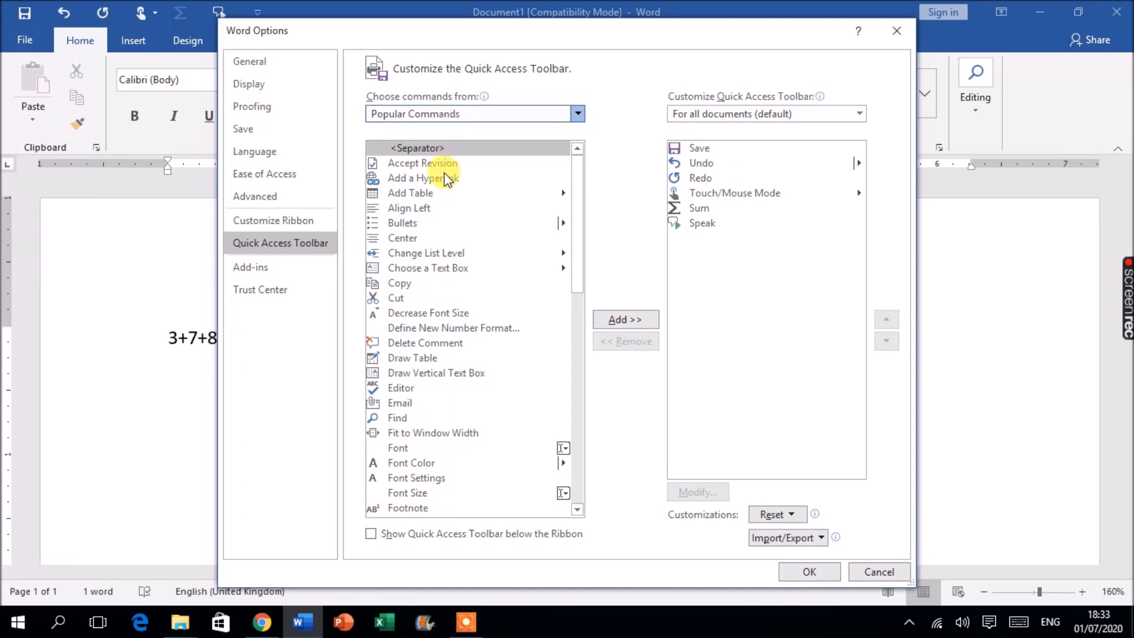
Find the Calculate command in the list, add it to the Quick Access Toolbar and apply the change
click(406, 179)
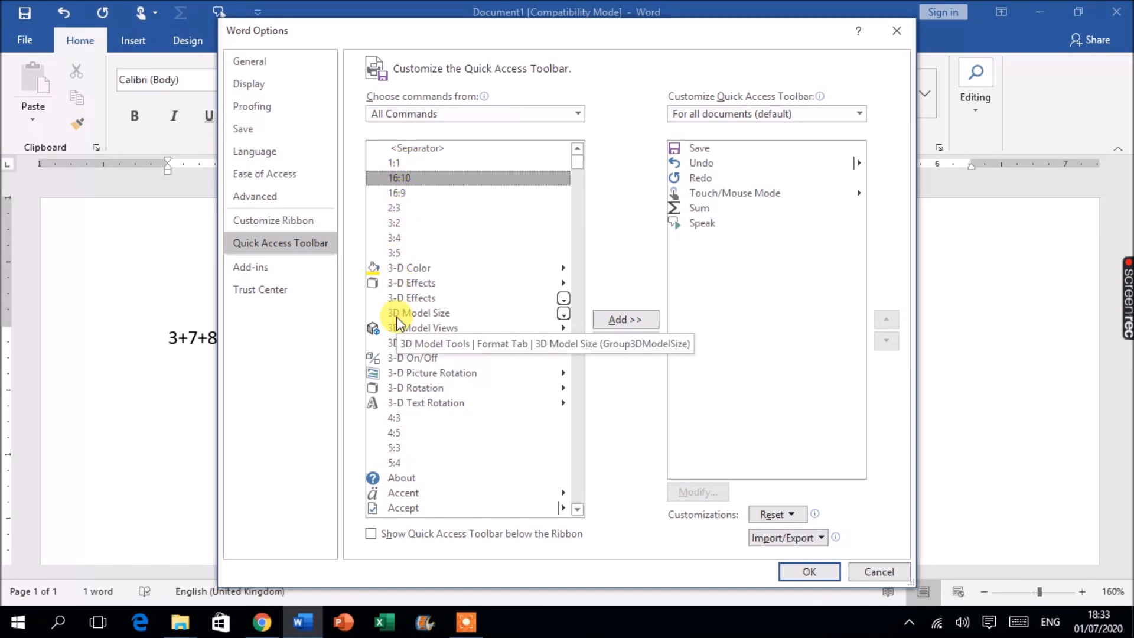
key(c)
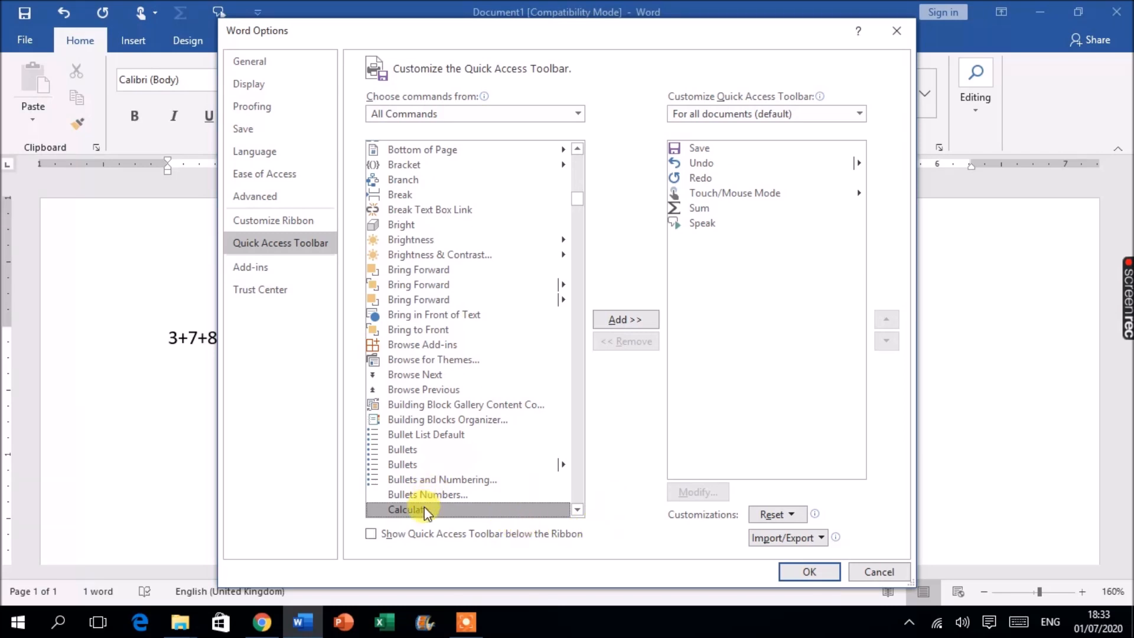
click(629, 319)
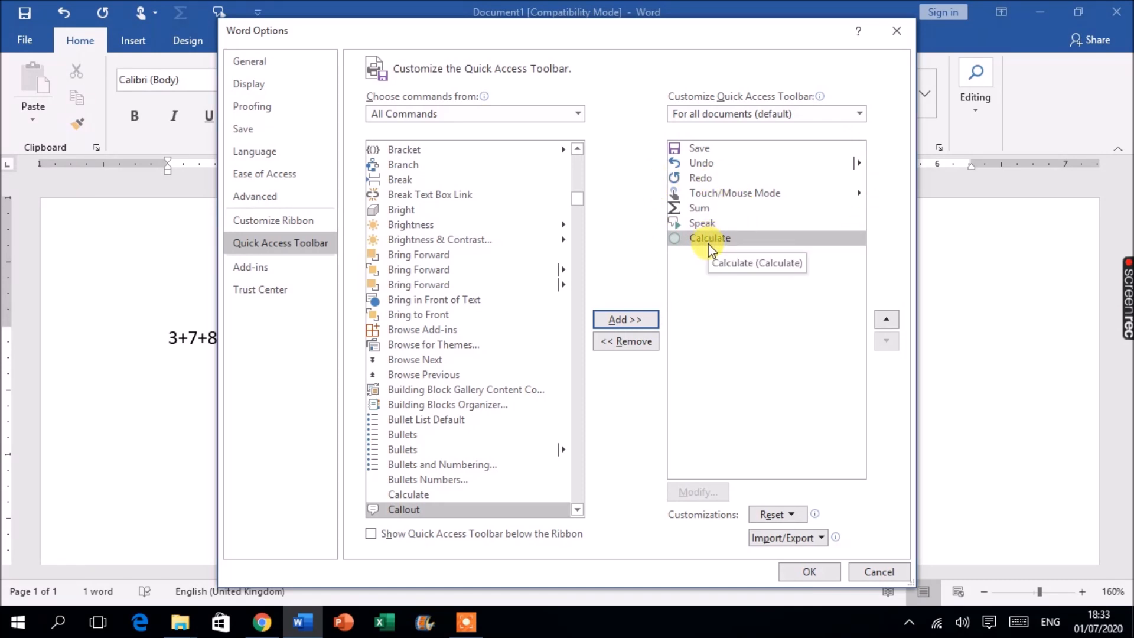
click(808, 571)
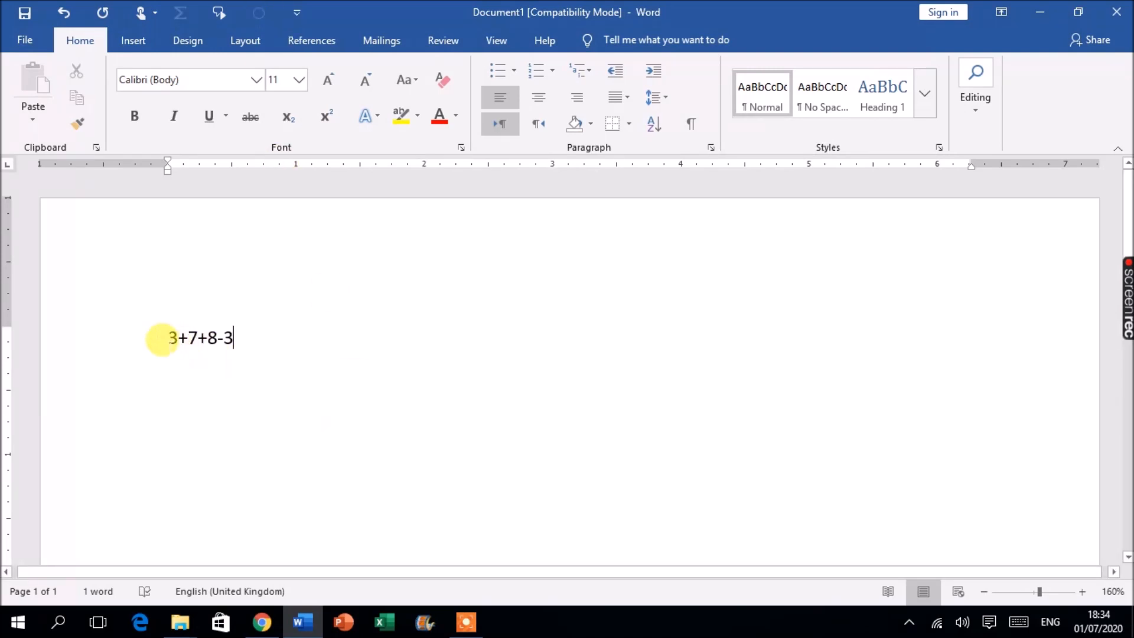
Calculate only the 3+7 part of the expression with the Calculate command
mouse_move(168, 334)
mouse_down()
mouse_move(195, 318)
mouse_move(188, 335)
mouse_up()
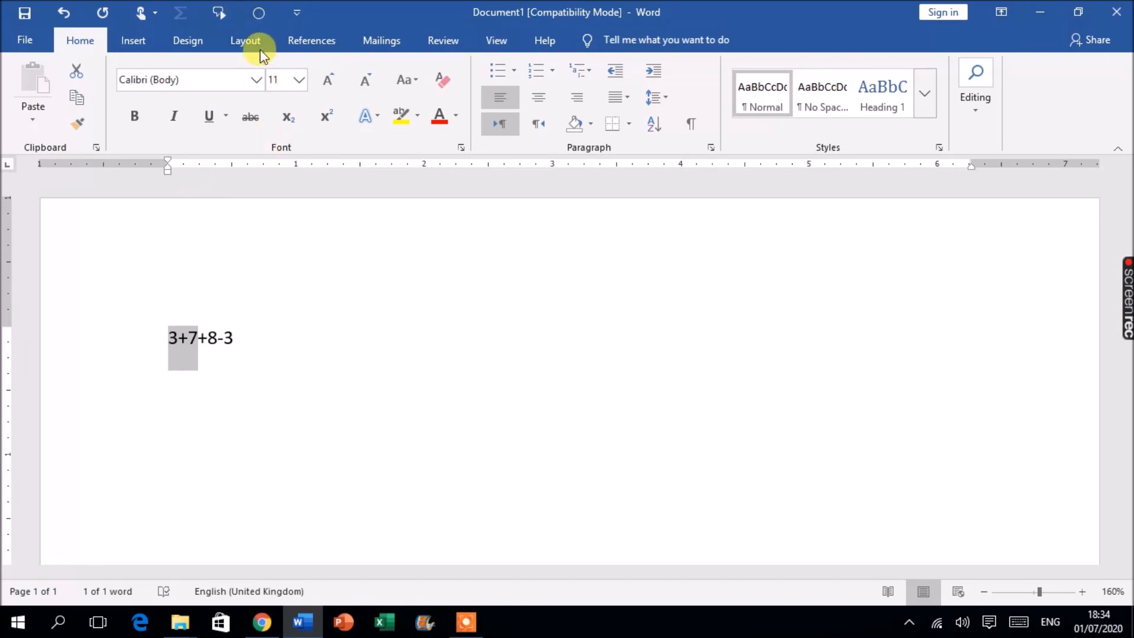
click(258, 14)
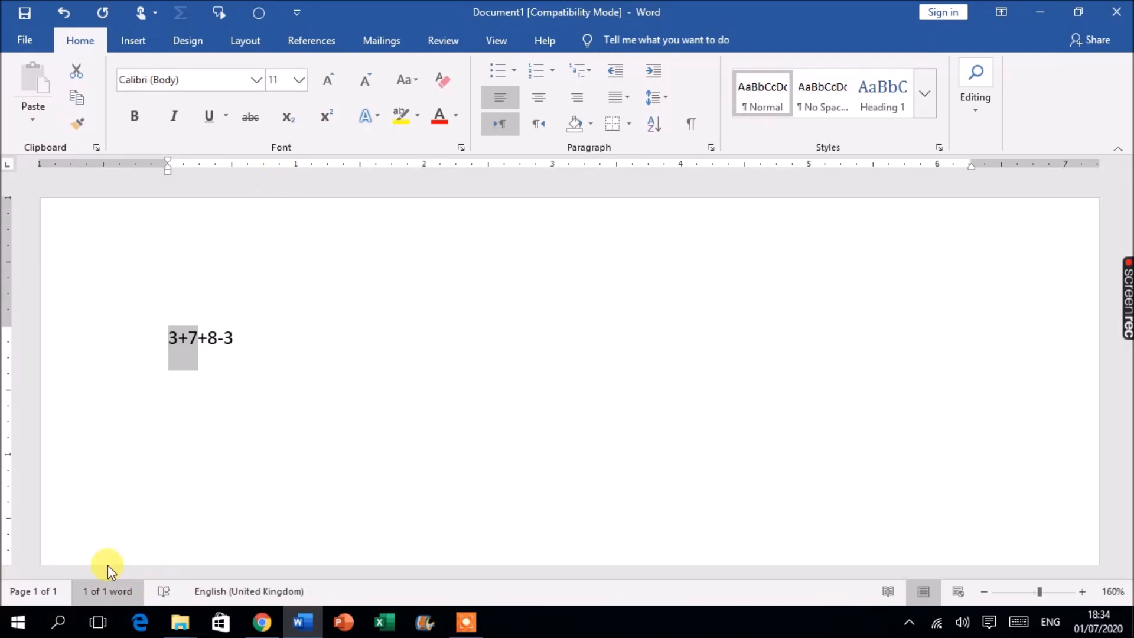
click(255, 17)
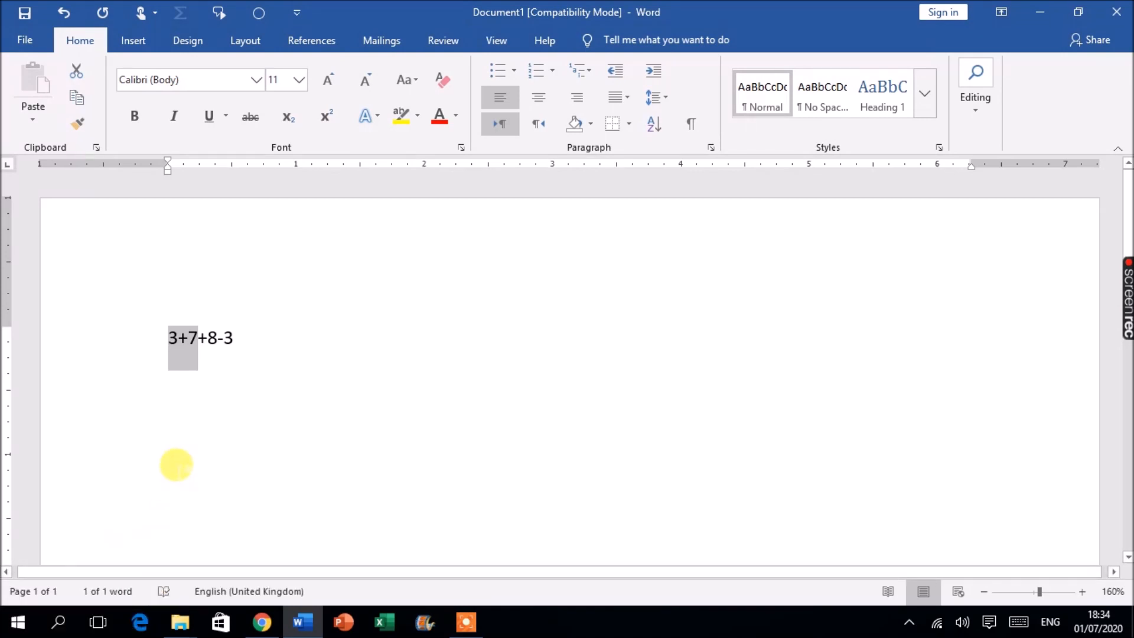
Calculate the whole expression 3+7+8-3 with the Calculate command
click(197, 442)
drag(169, 337, 218, 348)
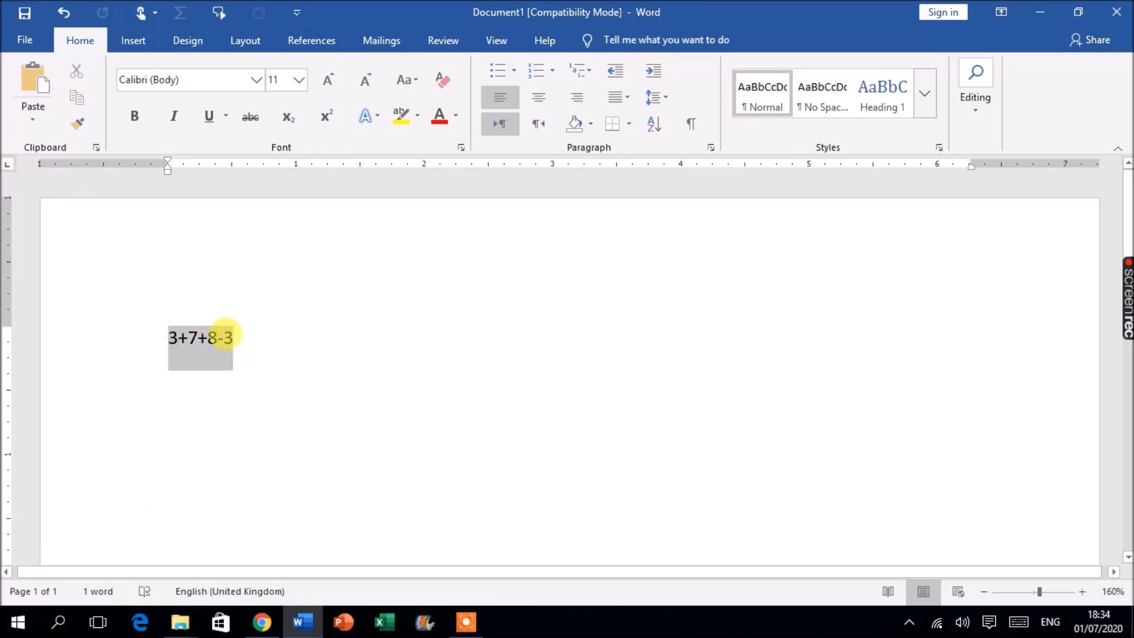
click(260, 13)
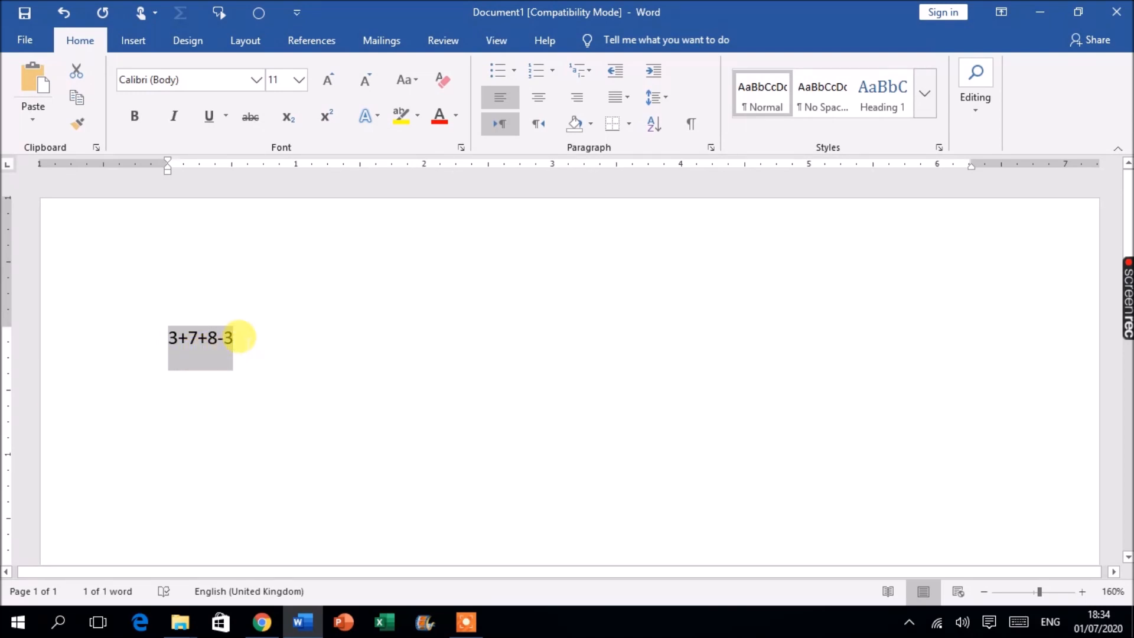
Deselect the expression, add an empty line below it and minimize the document window
click(281, 352)
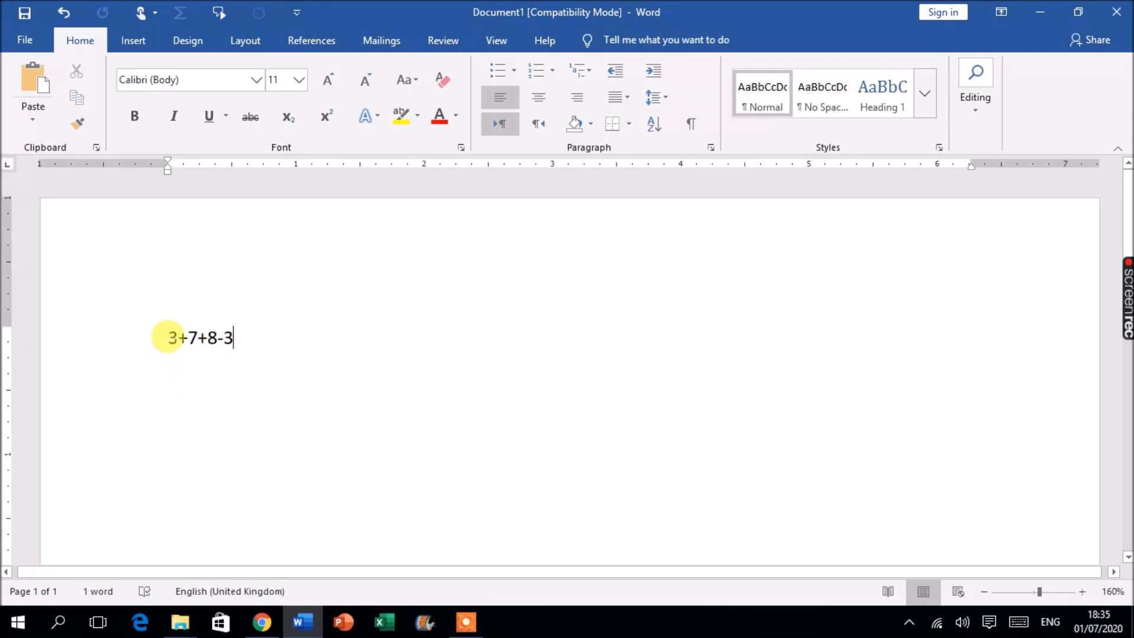
key(Return)
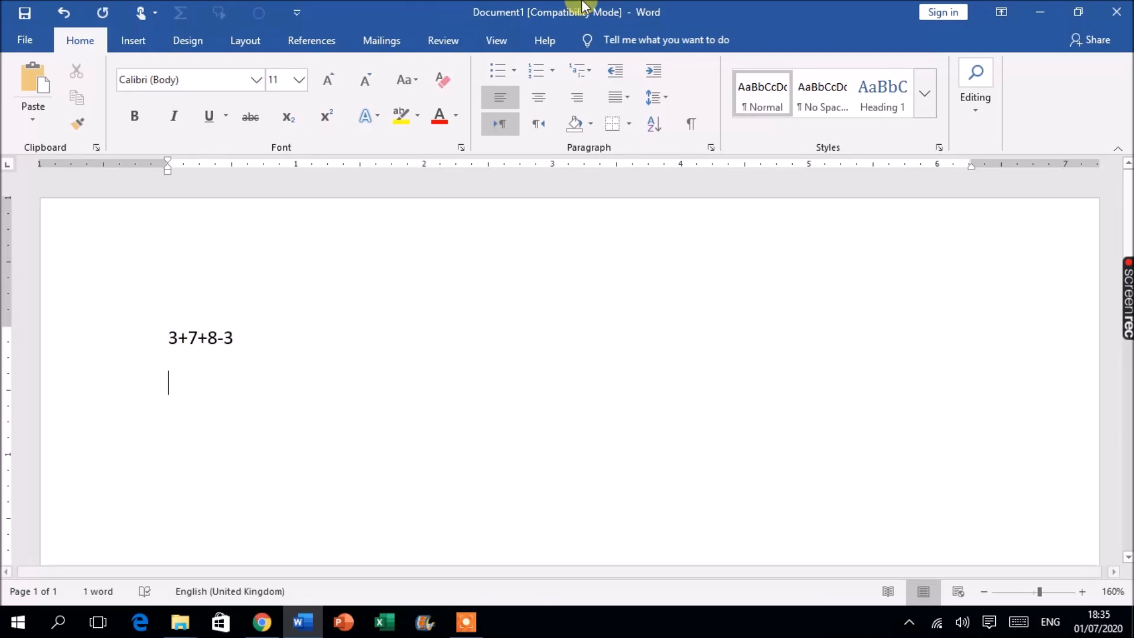
click(264, 324)
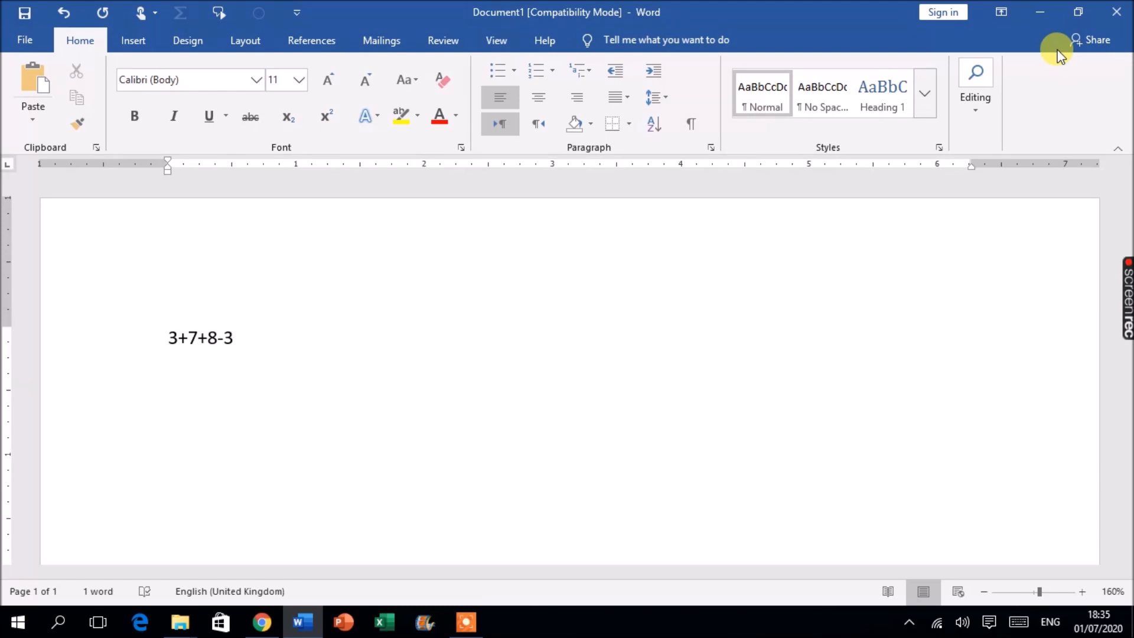
click(1040, 12)
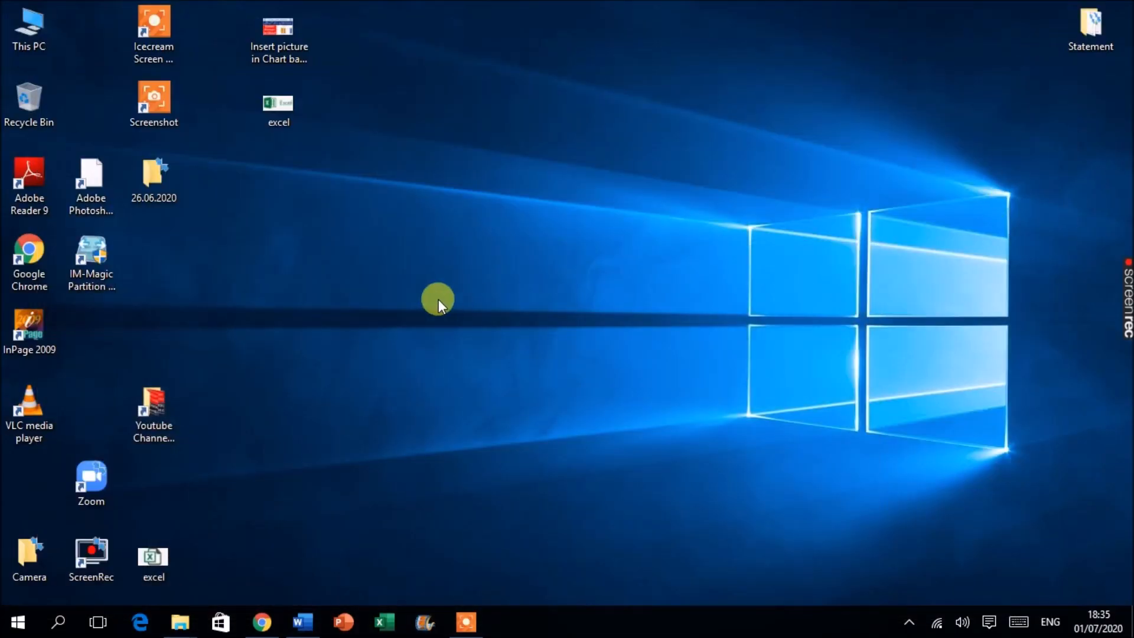